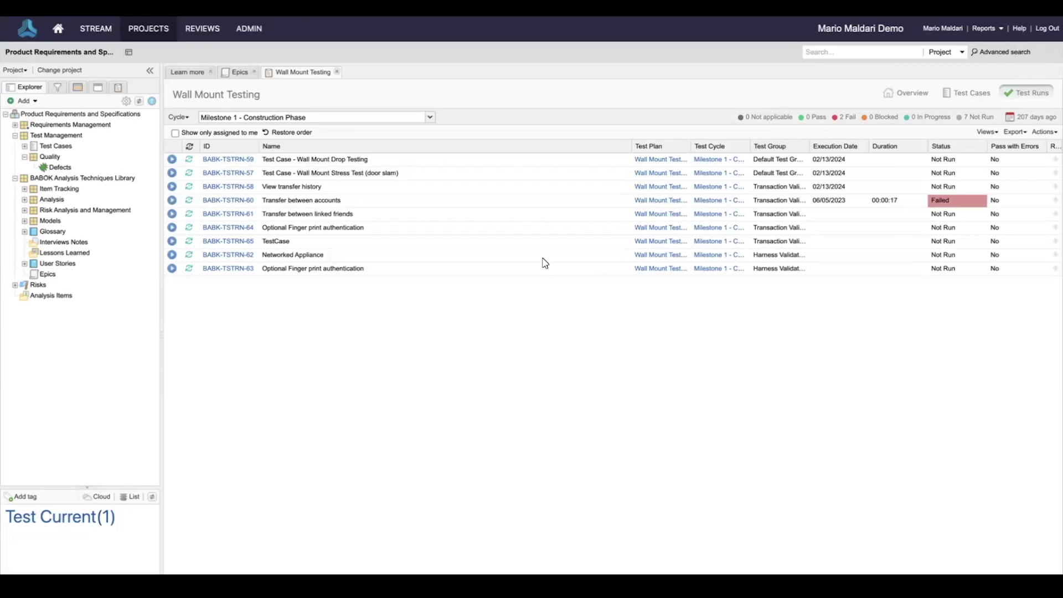
Run test BABK-TSTRN-57, passing steps 1–3 and failing the camera mounting step
{"action": "left_click", "coordinate": [171, 173]}
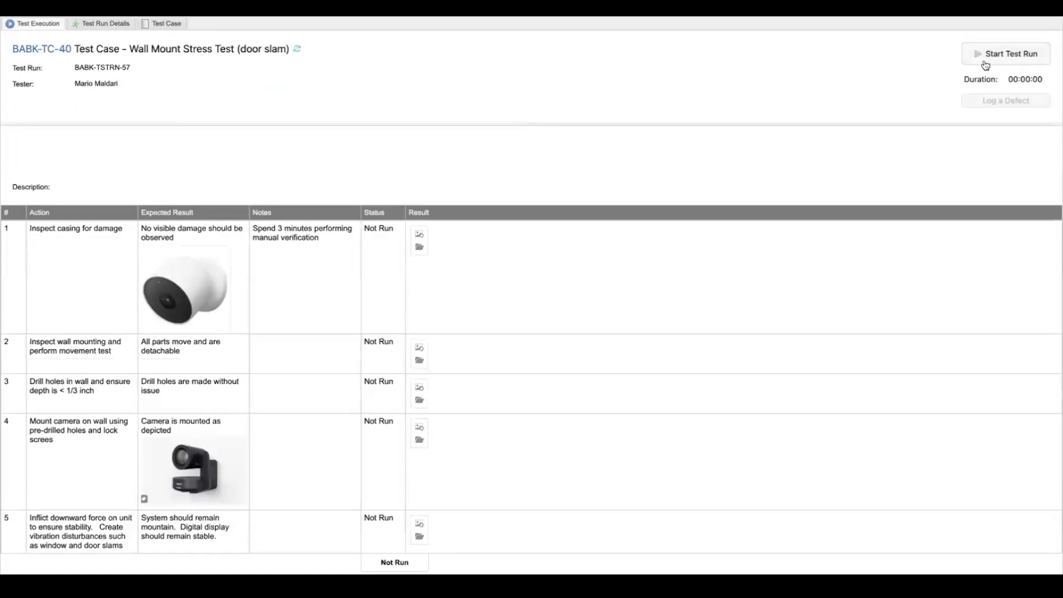
{"action": "left_click", "coordinate": [970, 59]}
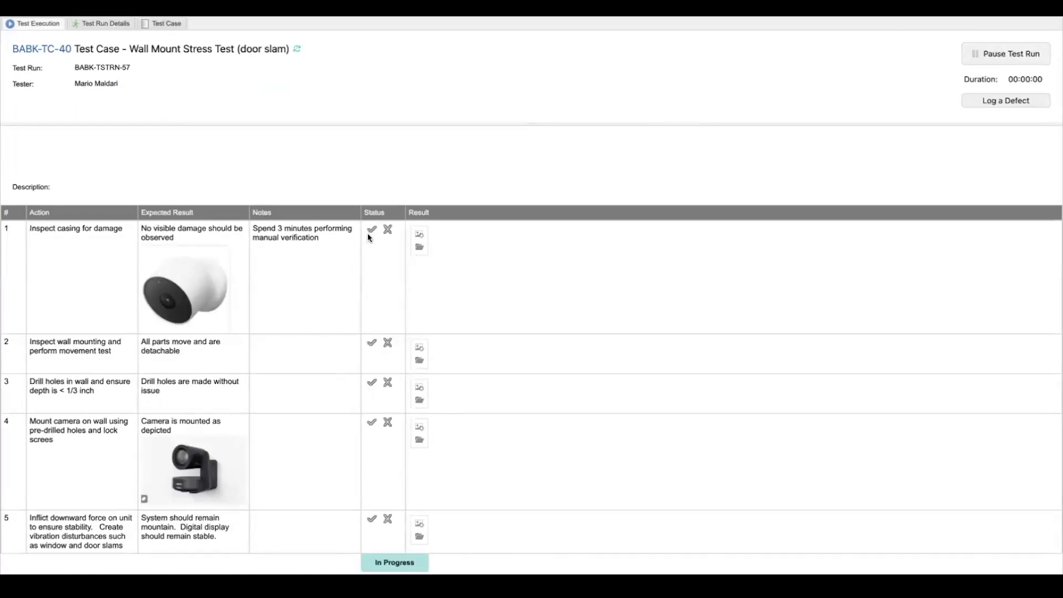
{"action": "left_click", "coordinate": [372, 231]}
{"action": "left_click", "coordinate": [371, 344]}
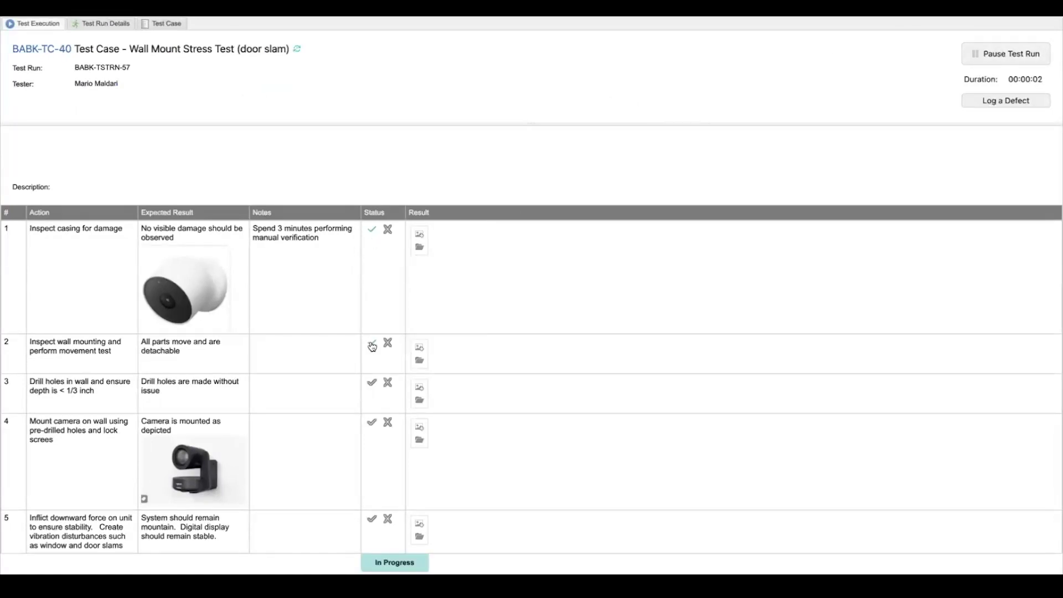
{"action": "left_click", "coordinate": [371, 383]}
{"action": "left_click", "coordinate": [388, 422]}
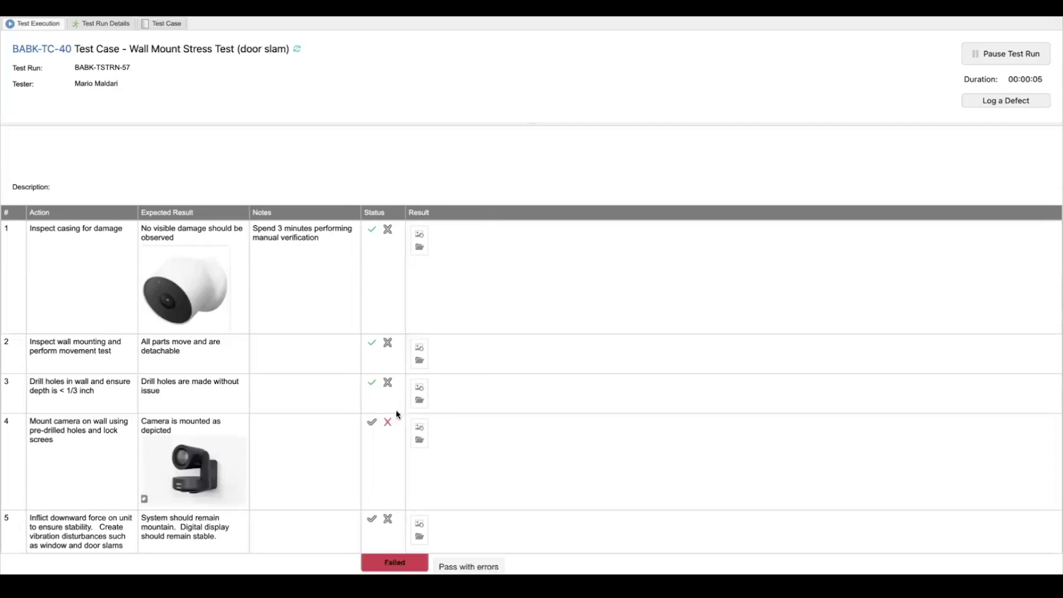
Log a defect named 'Camera fail' with High priority against the failed run
{"action": "left_click", "coordinate": [996, 102]}
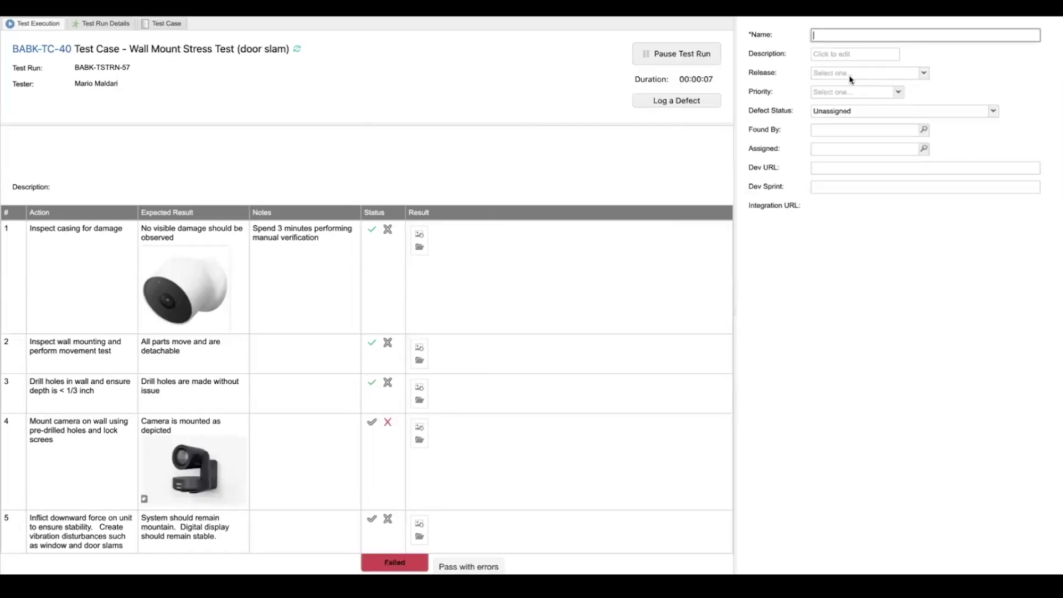
{"action": "type", "text": "Camera fail"}
{"action": "left_click", "coordinate": [844, 93]}
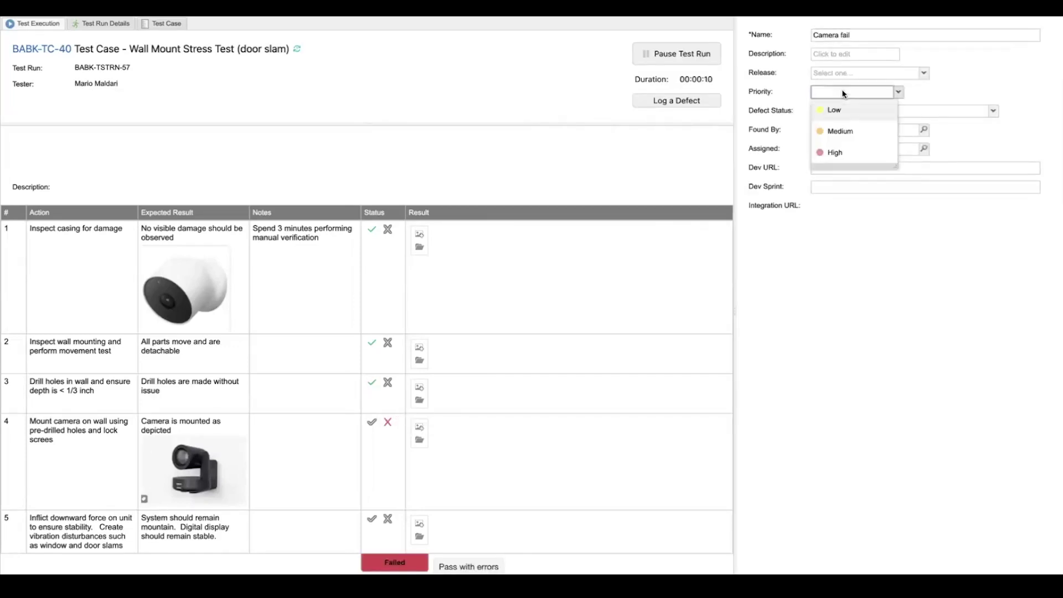
{"action": "left_click", "coordinate": [835, 153]}
{"action": "key", "text": "Return"}
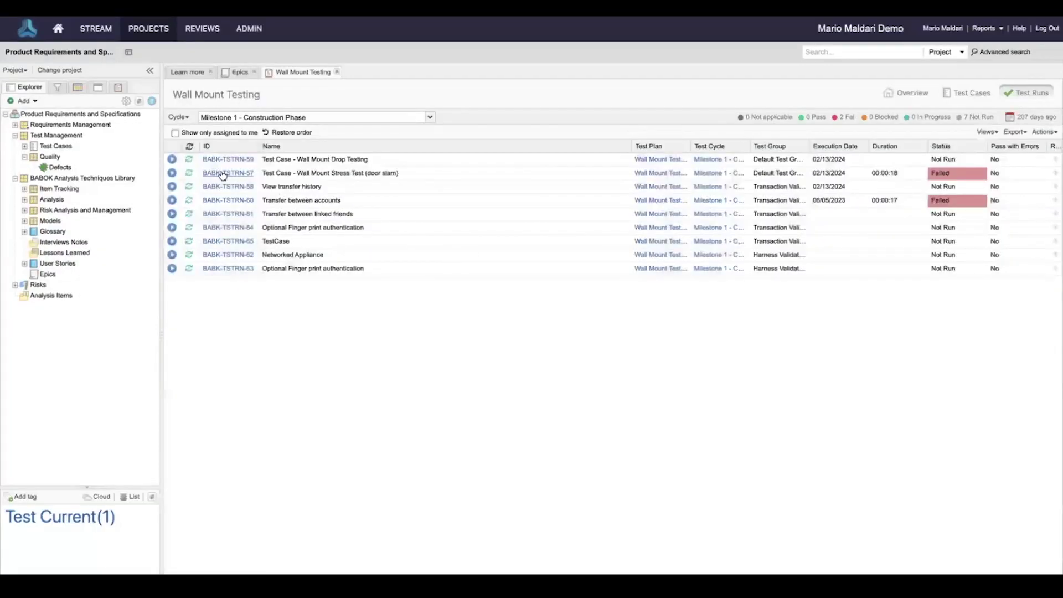
Open defect BABK-BUG-635 from the downstream relationships of test run BABK-TSTRN-57
{"action": "left_click", "coordinate": [223, 174]}
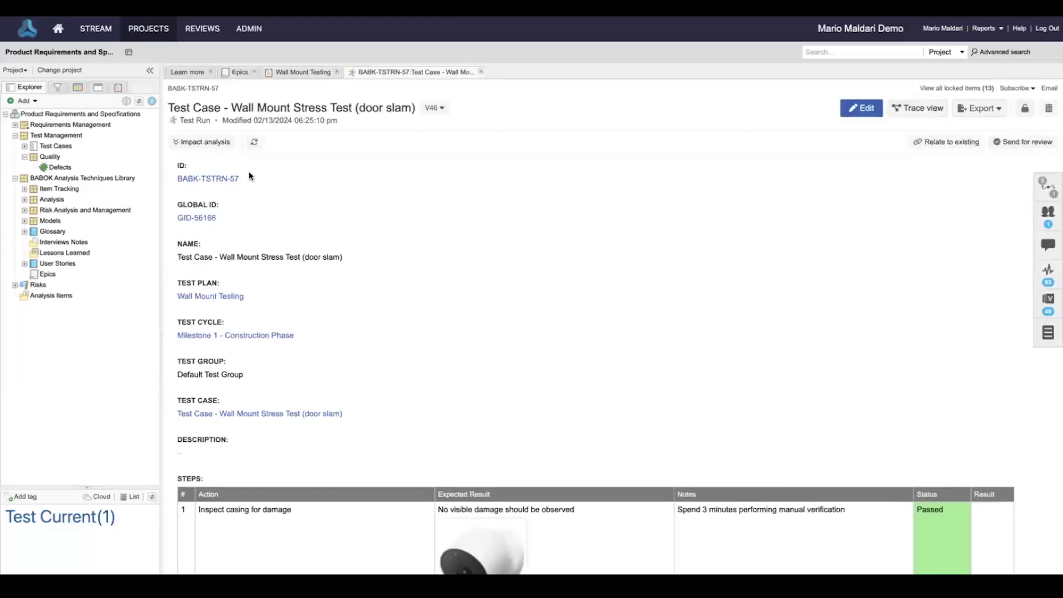
{"action": "left_click", "coordinate": [1044, 191]}
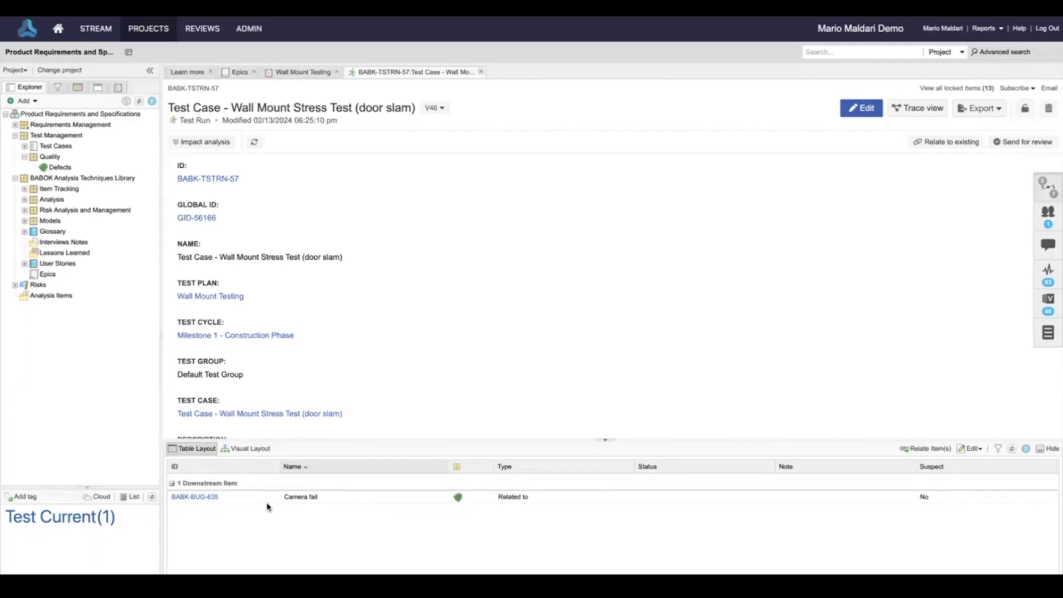
{"action": "left_click", "coordinate": [203, 499]}
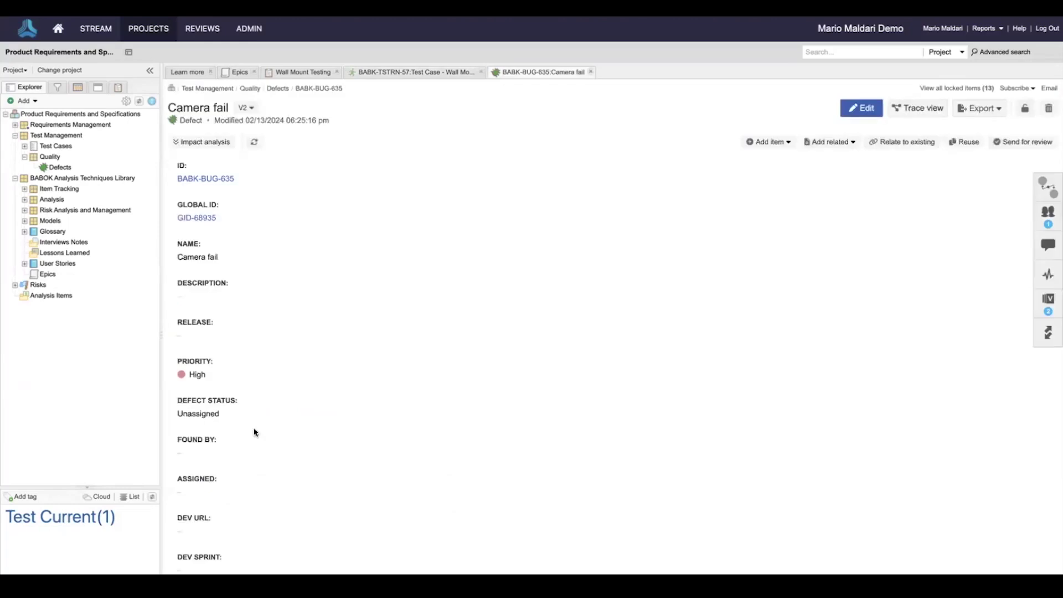
{"action": "scroll", "coordinate": [269, 421], "scroll_direction": "down", "scroll_amount": 3}
{"action": "scroll", "coordinate": [269, 421], "scroll_direction": "down", "scroll_amount": 1}
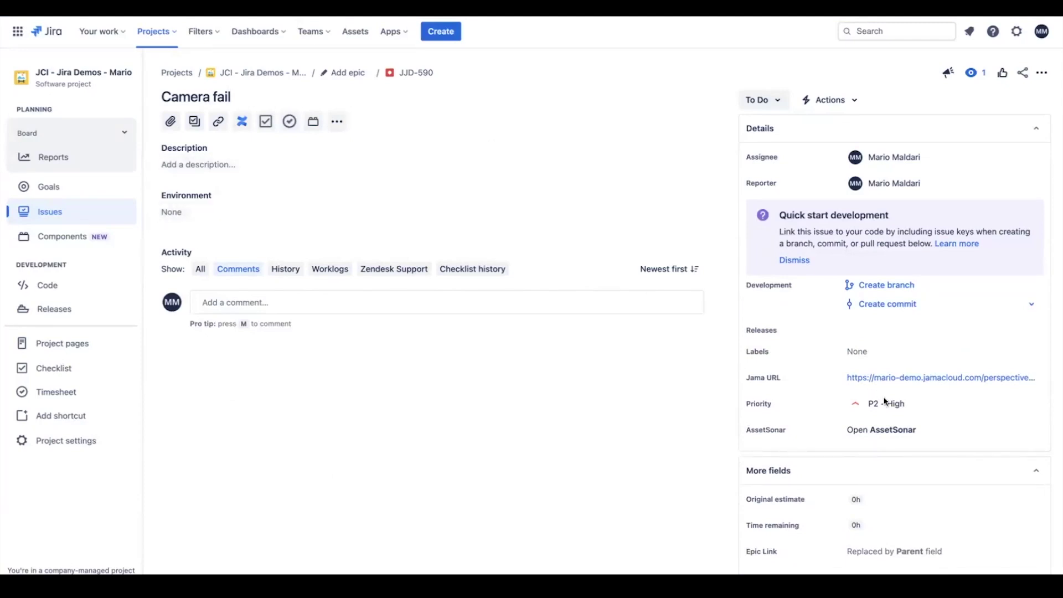
Set Jira issue JJD-590 to P4 - Low priority and post the comment 'Add attachment'
{"action": "left_click", "coordinate": [920, 410]}
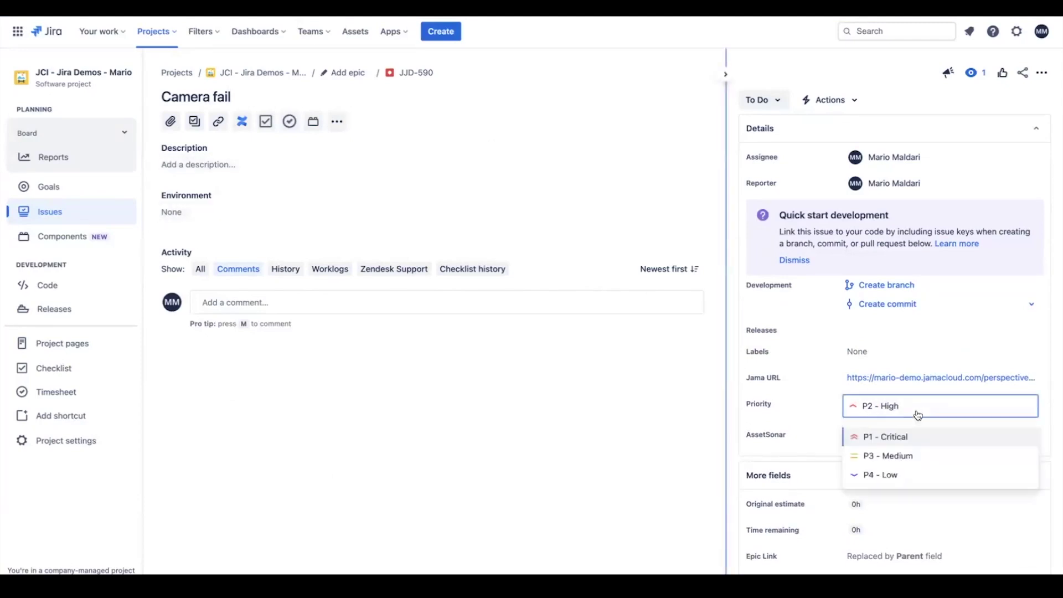
{"action": "left_click", "coordinate": [902, 473]}
{"action": "left_click", "coordinate": [443, 302]}
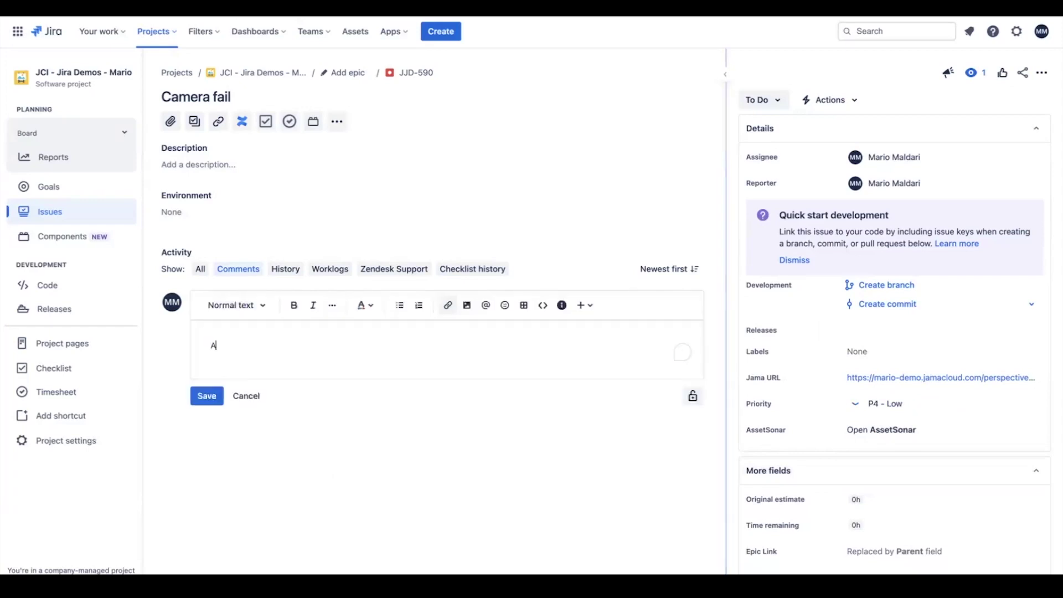
{"action": "type", "text": "Add attachment"}
{"action": "left_click", "coordinate": [207, 395]}
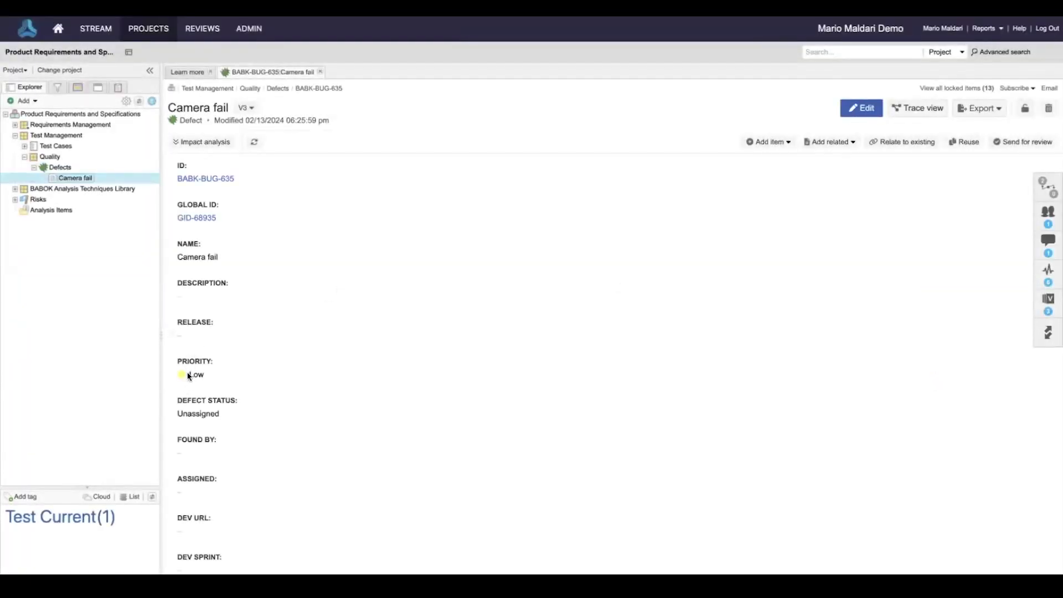
Attach the CrackedCam image to defect BABK-BUG-635 under the name 'Cam'
{"action": "left_click", "coordinate": [1041, 241]}
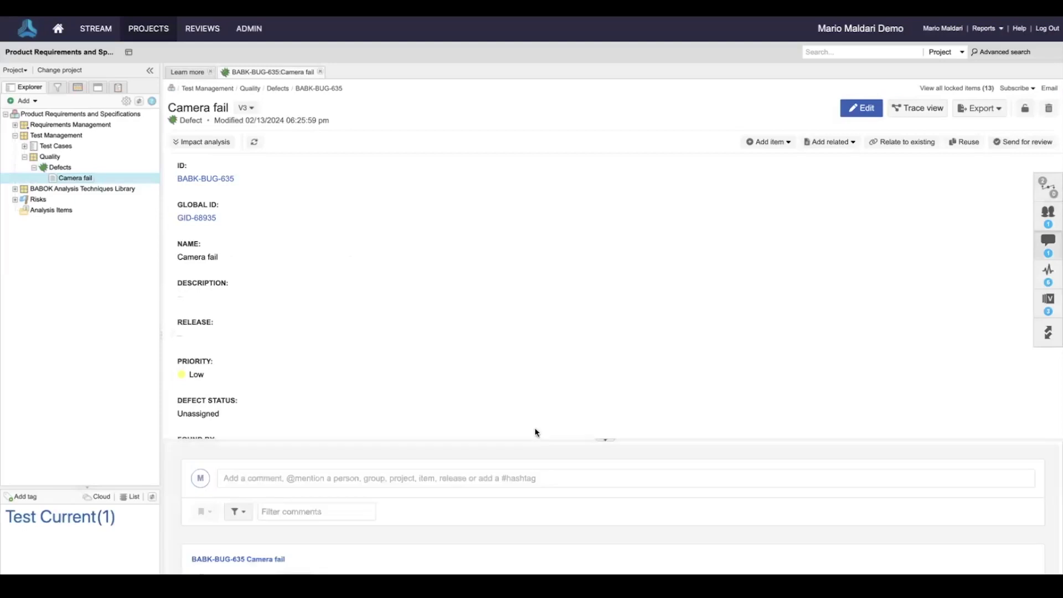
{"action": "scroll", "coordinate": [367, 327], "scroll_direction": "down", "scroll_amount": 6}
{"action": "left_click", "coordinate": [233, 367]}
{"action": "left_click", "coordinate": [458, 215]}
{"action": "double_click", "coordinate": [423, 207]}
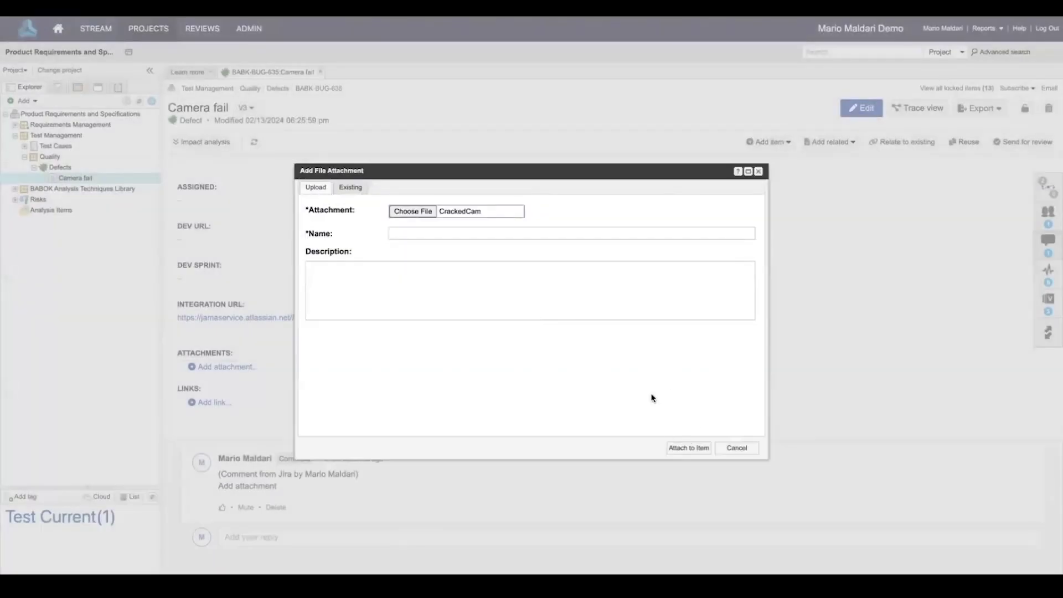
{"action": "left_click", "coordinate": [550, 231]}
{"action": "type", "text": "Cam"}
{"action": "left_click", "coordinate": [687, 448]}
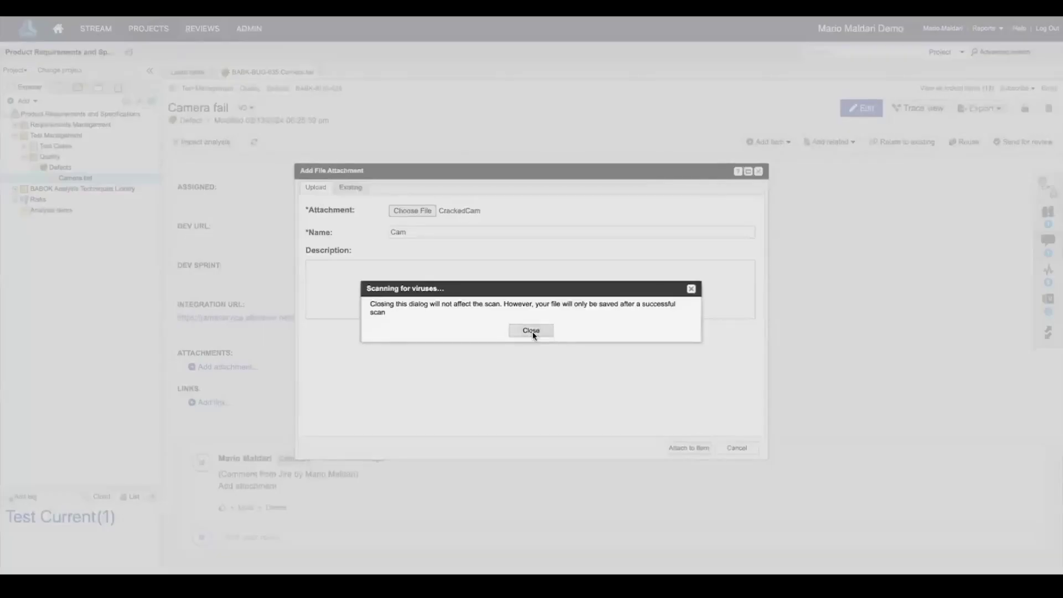
{"action": "left_click", "coordinate": [531, 331]}
Follow the defect's Integration URL to open Jira issue JJD-590
{"action": "scroll", "coordinate": [536, 337], "scroll_direction": "up", "scroll_amount": 6}
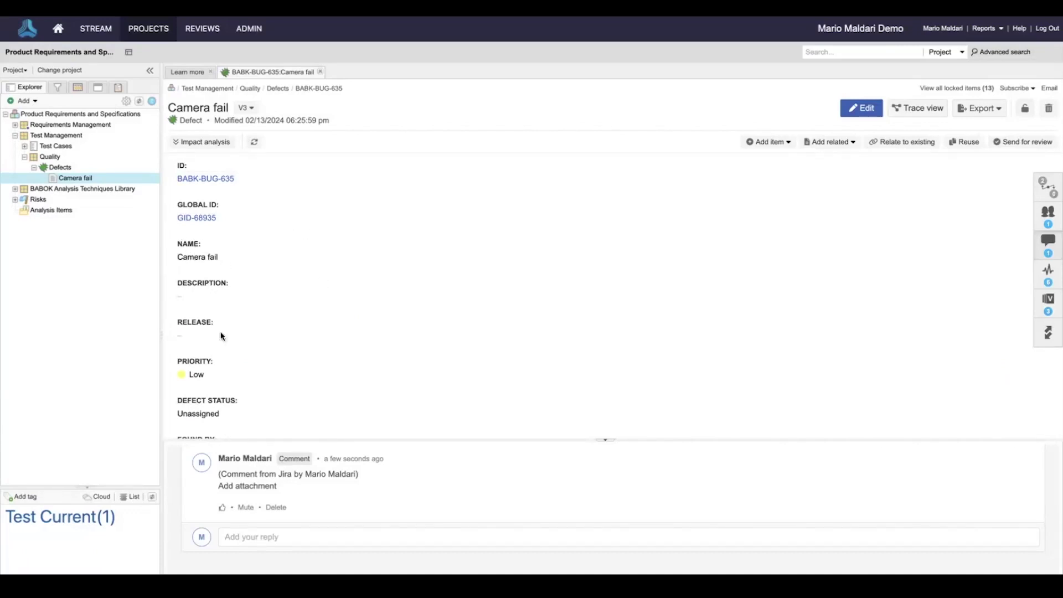
{"action": "scroll", "coordinate": [232, 365], "scroll_direction": "down", "scroll_amount": 2}
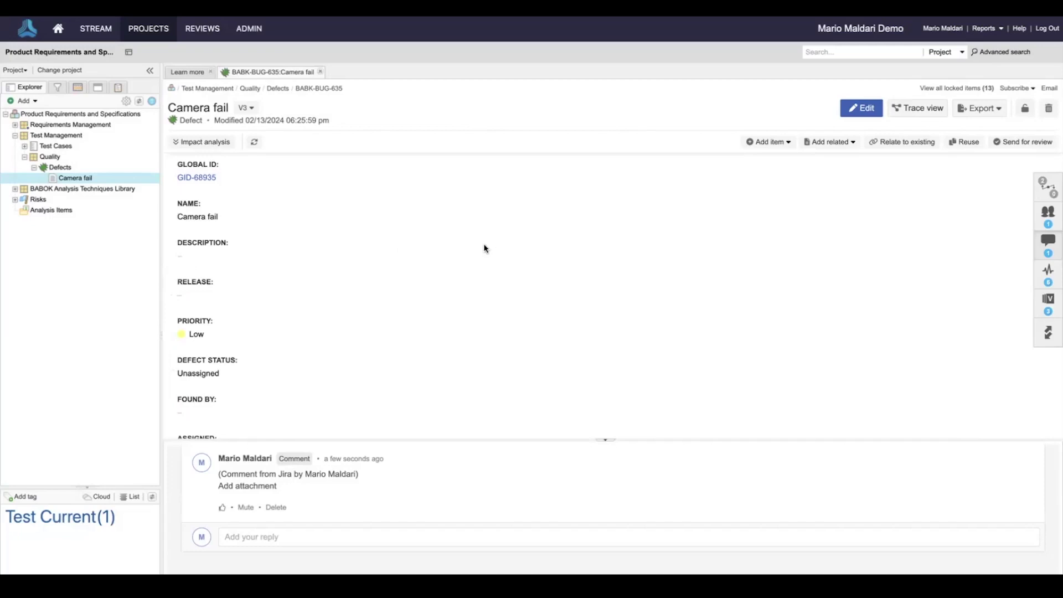
{"action": "scroll", "coordinate": [448, 289], "scroll_direction": "down", "scroll_amount": 5}
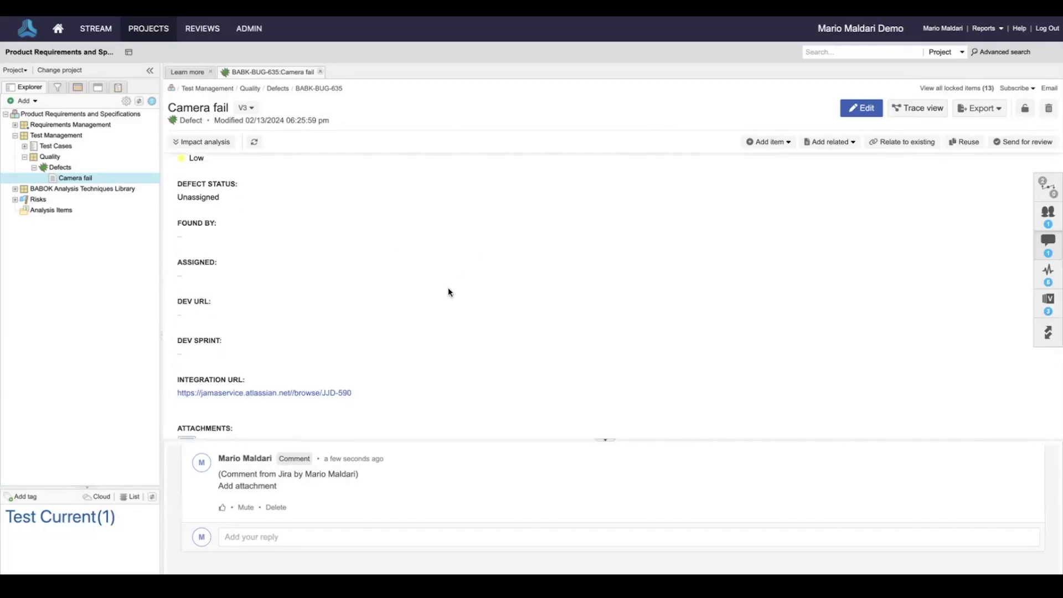
{"action": "scroll", "coordinate": [448, 288], "scroll_direction": "down", "scroll_amount": 1}
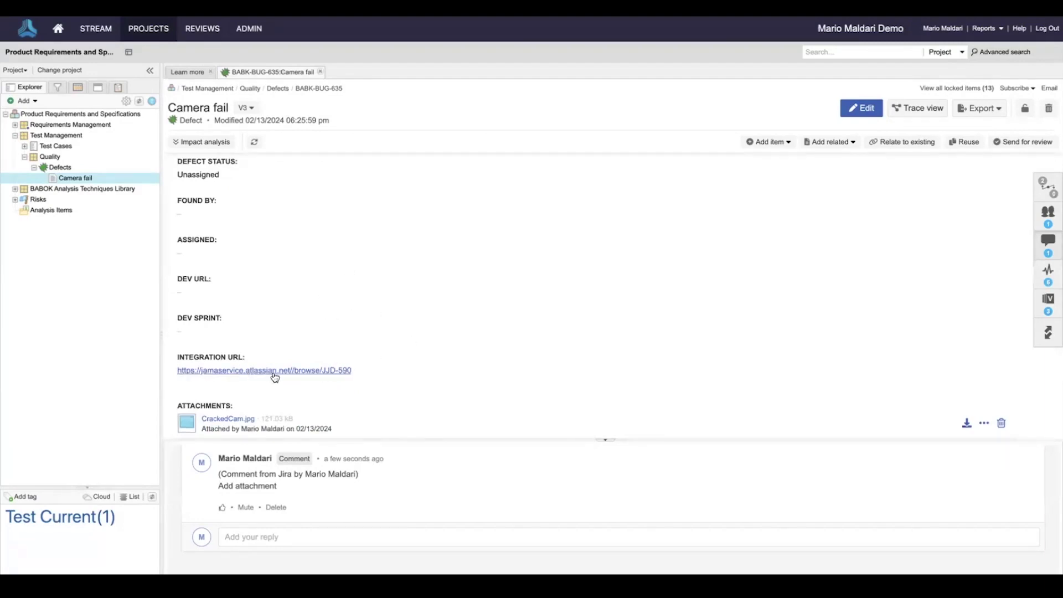
{"action": "left_click", "coordinate": [307, 370]}
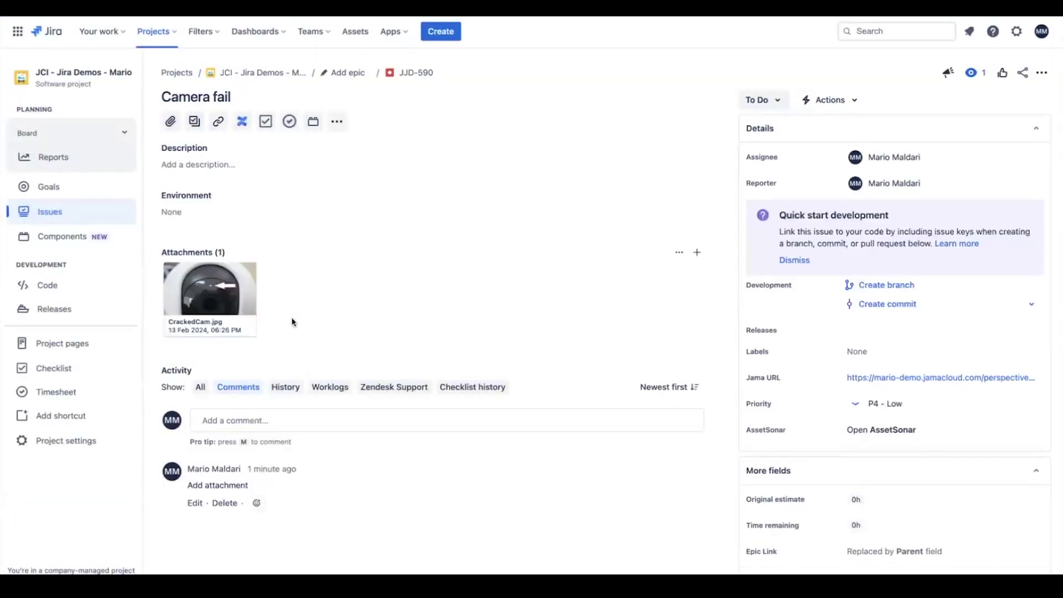
Create a Jira epic with Epic Name and Summary both 'Usability Improvement'
{"action": "left_click", "coordinate": [447, 36]}
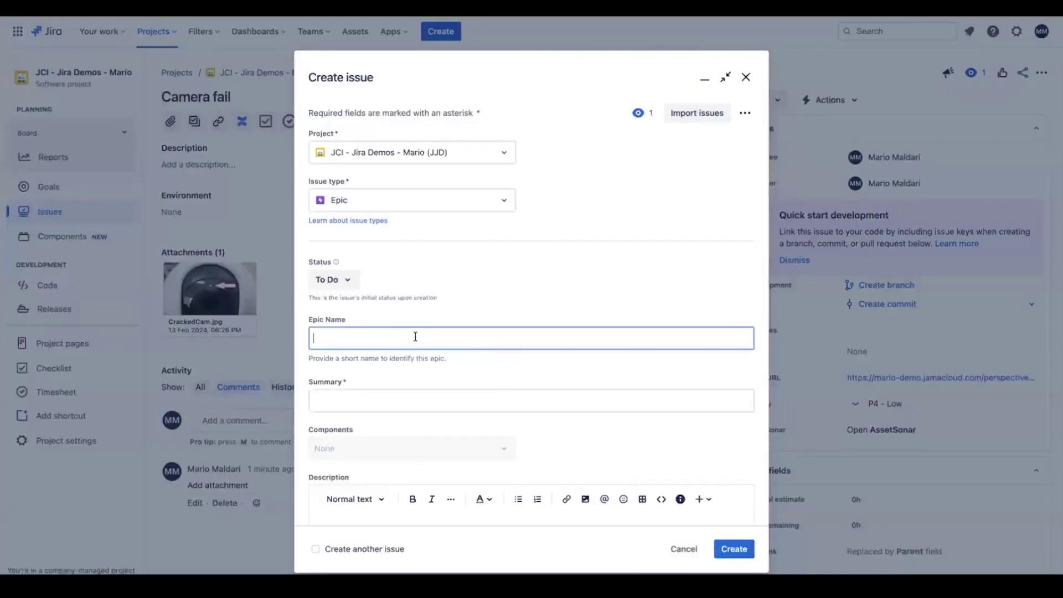
{"action": "type", "text": "Usability Improvement"}
{"action": "key", "text": "ctrl+a"}
{"action": "key", "text": "ctrl+c"}
{"action": "left_click", "coordinate": [404, 398]}
{"action": "key", "text": "ctrl+v"}
{"action": "left_click", "coordinate": [736, 548]}
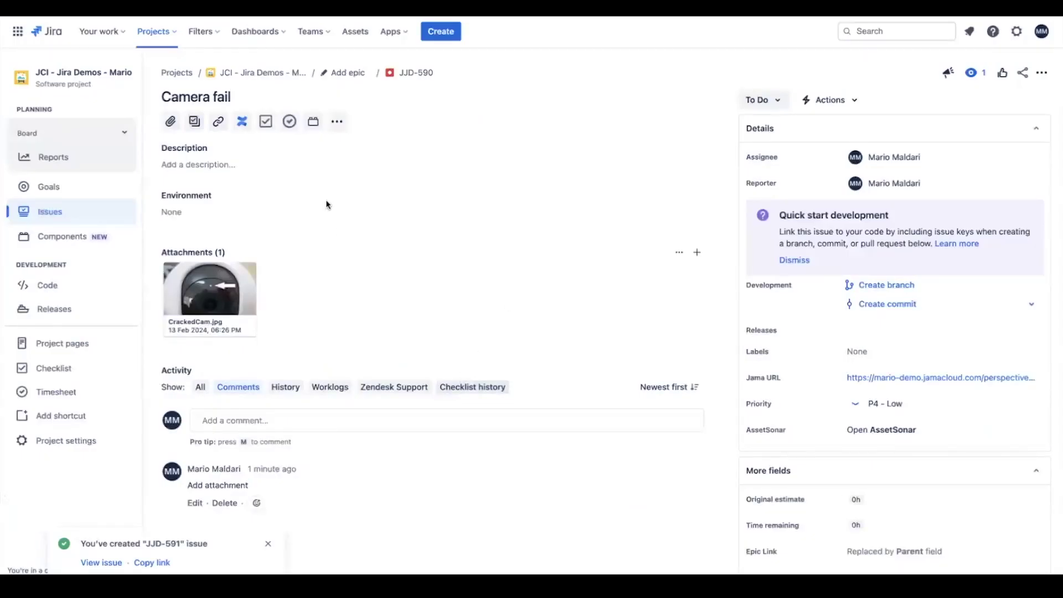
Open new epic JJD-591 and reload it so its Jama URL appears
{"action": "left_click", "coordinate": [105, 562]}
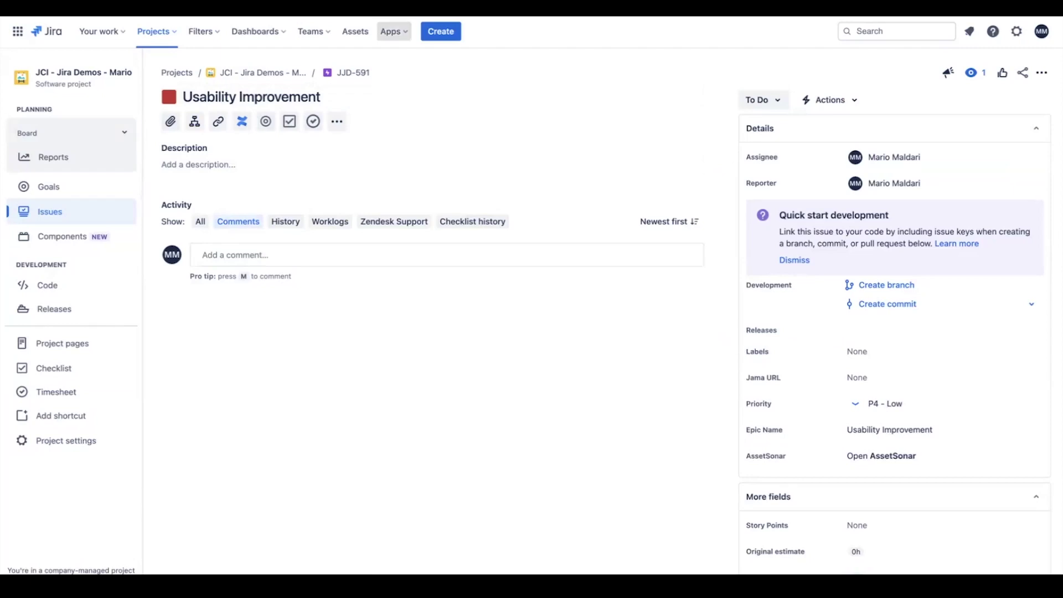
{"action": "key", "text": "F5"}
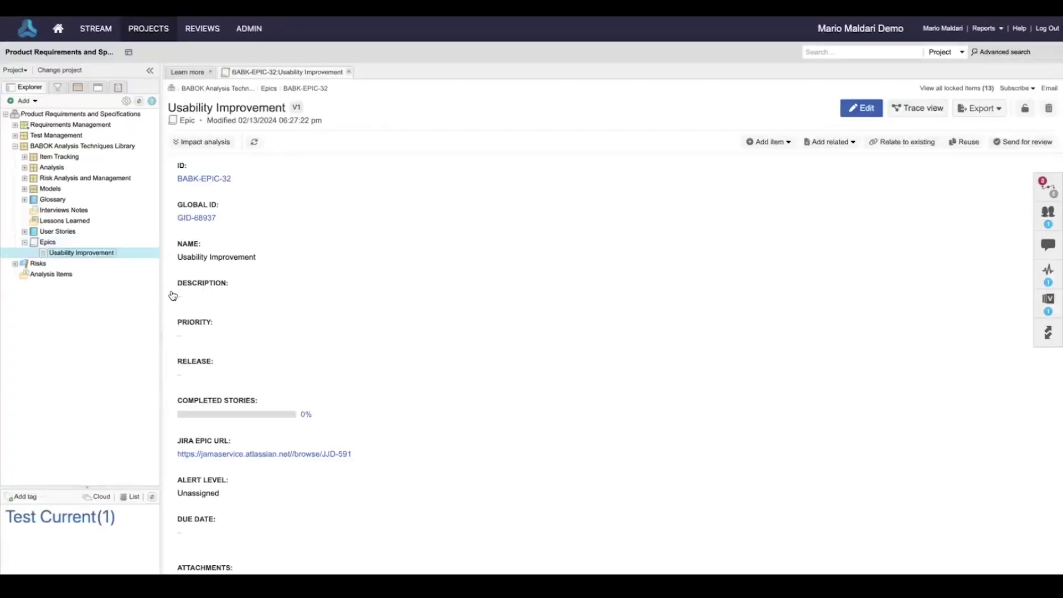
Insert a 3-row by 2-column table into epic BABK-EPIC-32's description and save
{"action": "left_click", "coordinate": [170, 295]}
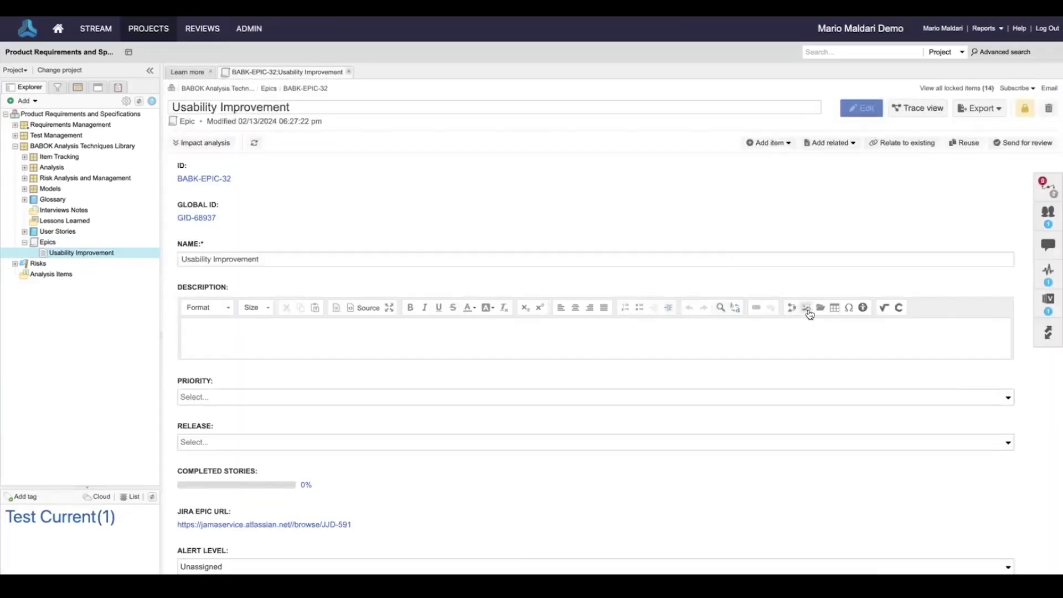
{"action": "left_click", "coordinate": [835, 307]}
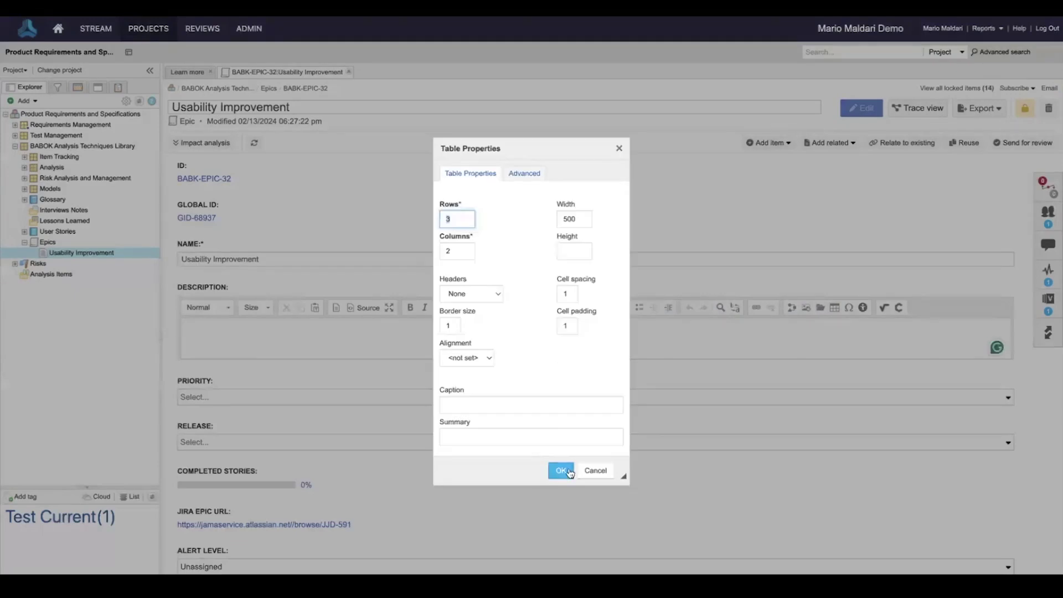
{"action": "left_click", "coordinate": [561, 470]}
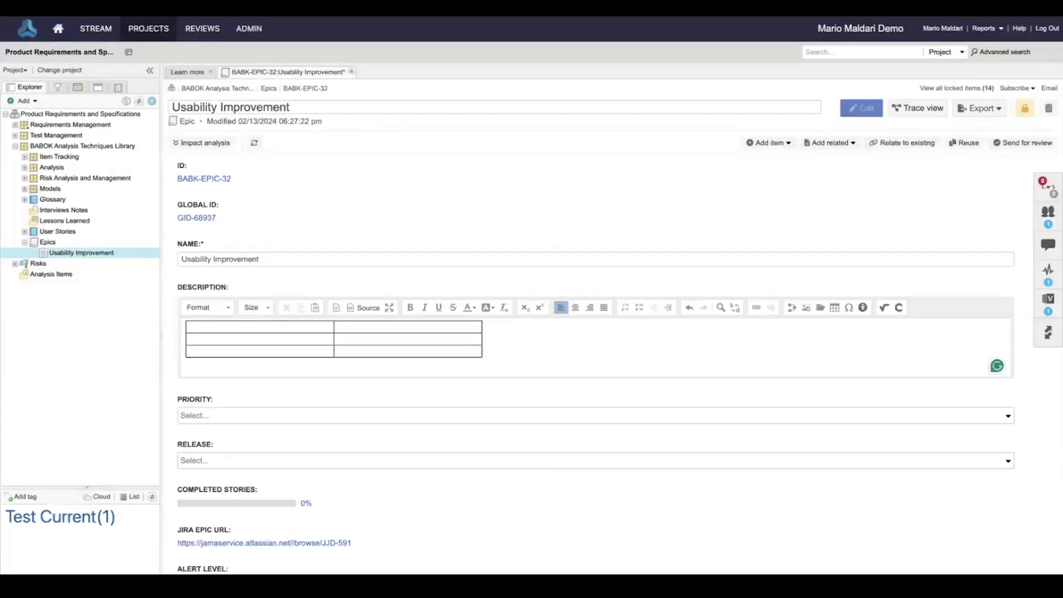
{"action": "left_click", "coordinate": [865, 493]}
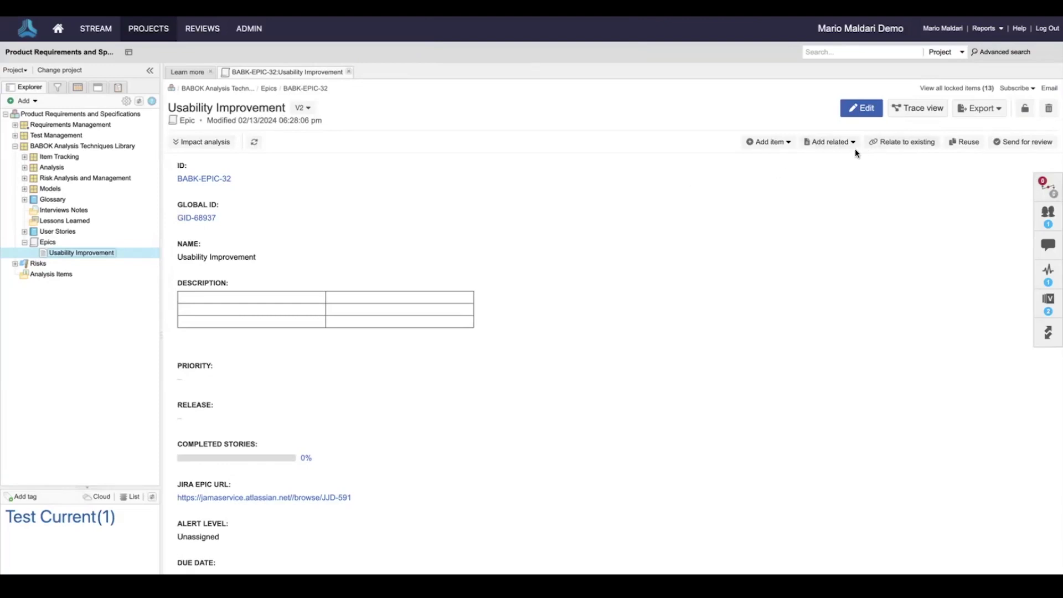
Relate BABK-EPIC-32 to the initiative under Requirements Management > Business and Stakeholder Requirements > Initiative
{"action": "left_click", "coordinate": [912, 146]}
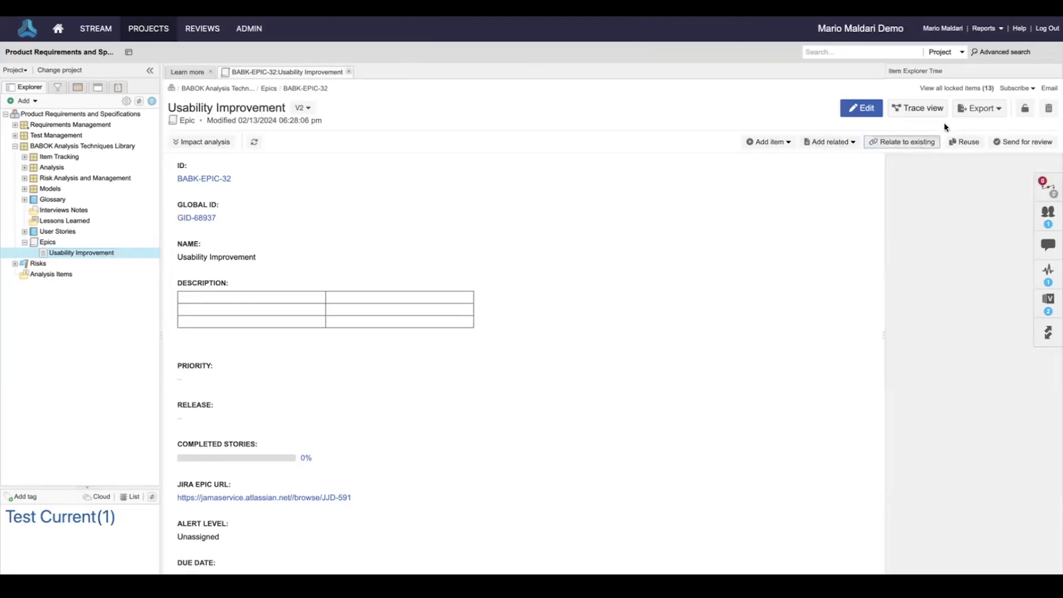
{"action": "left_click", "coordinate": [969, 102]}
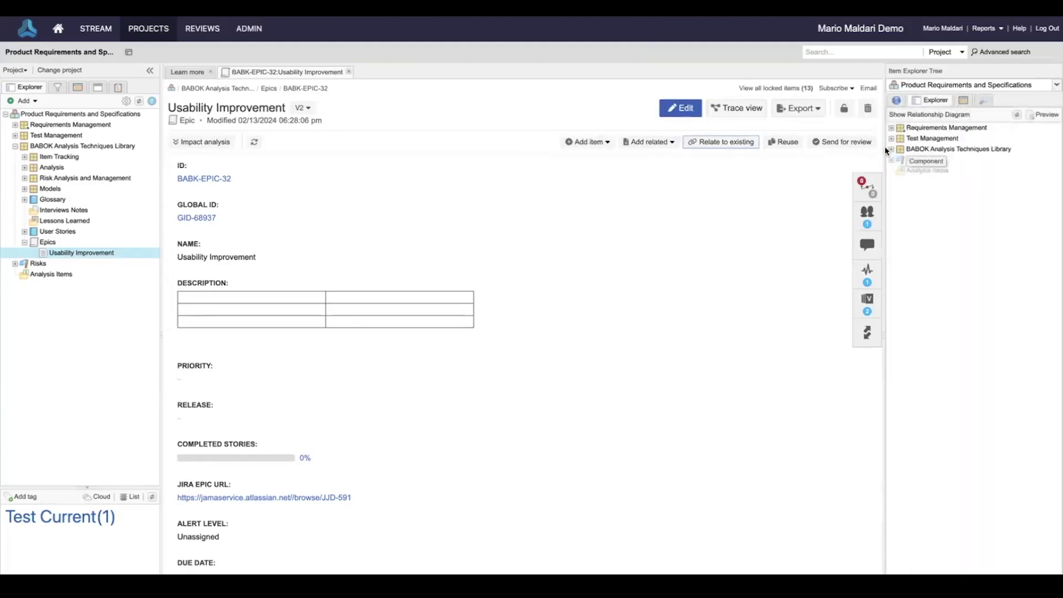
{"action": "left_click", "coordinate": [890, 127]}
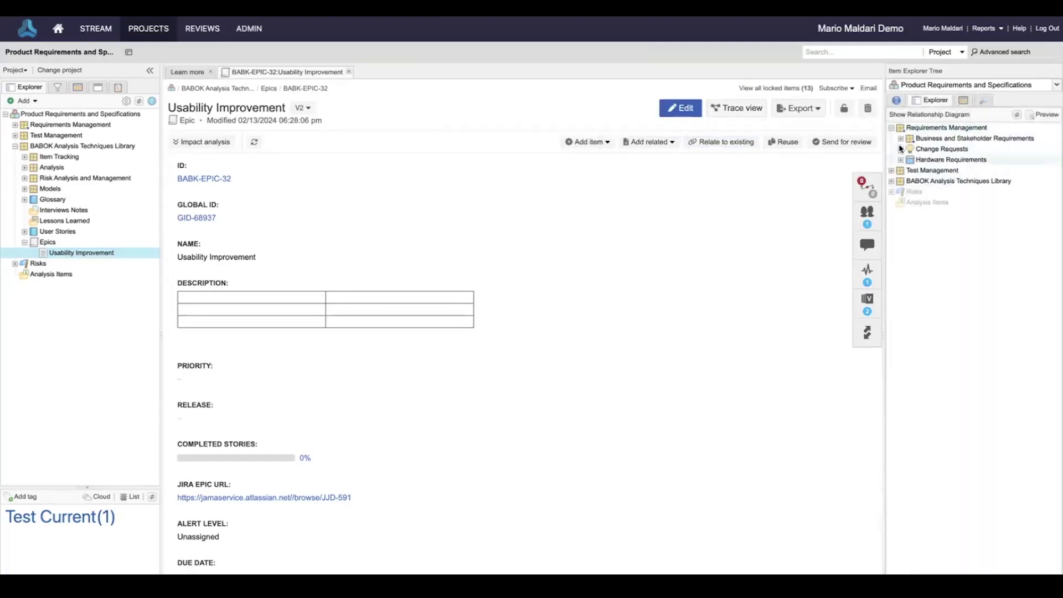
{"action": "left_click", "coordinate": [900, 138]}
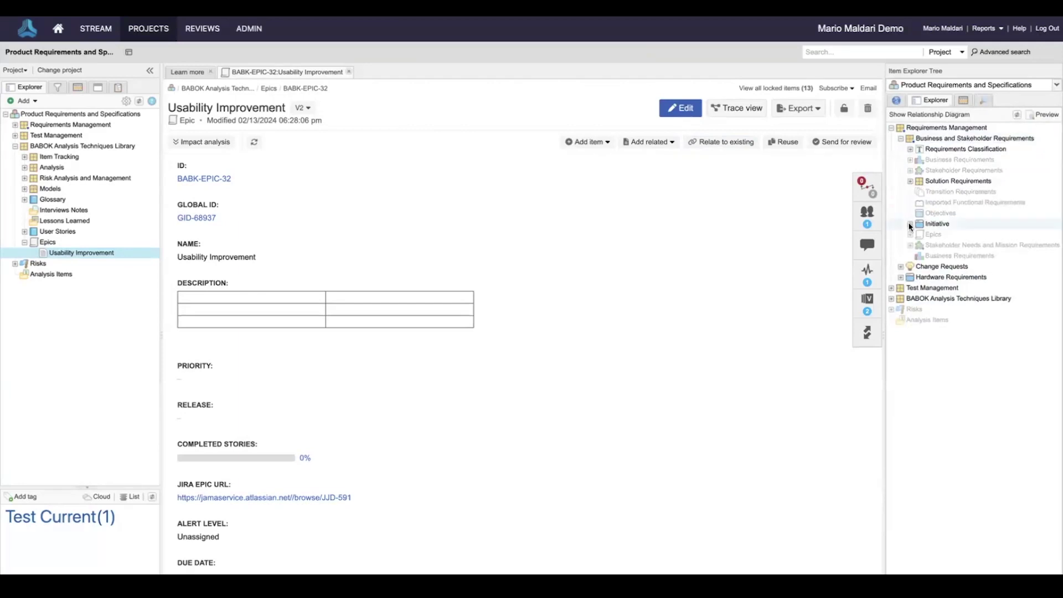
{"action": "left_click", "coordinate": [948, 224]}
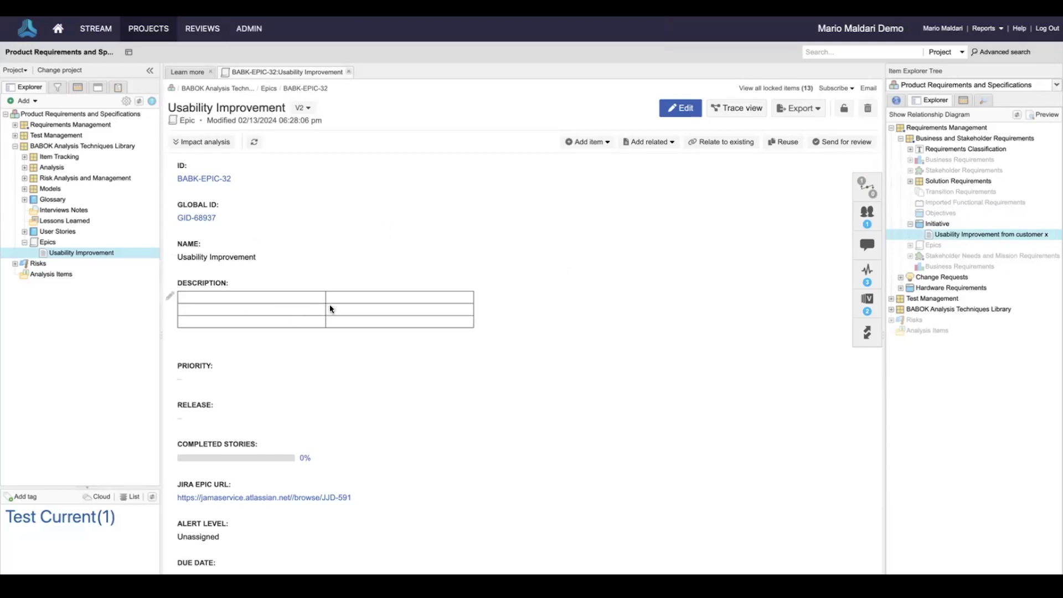
{"action": "scroll", "coordinate": [529, 341], "scroll_direction": "down", "scroll_amount": 2}
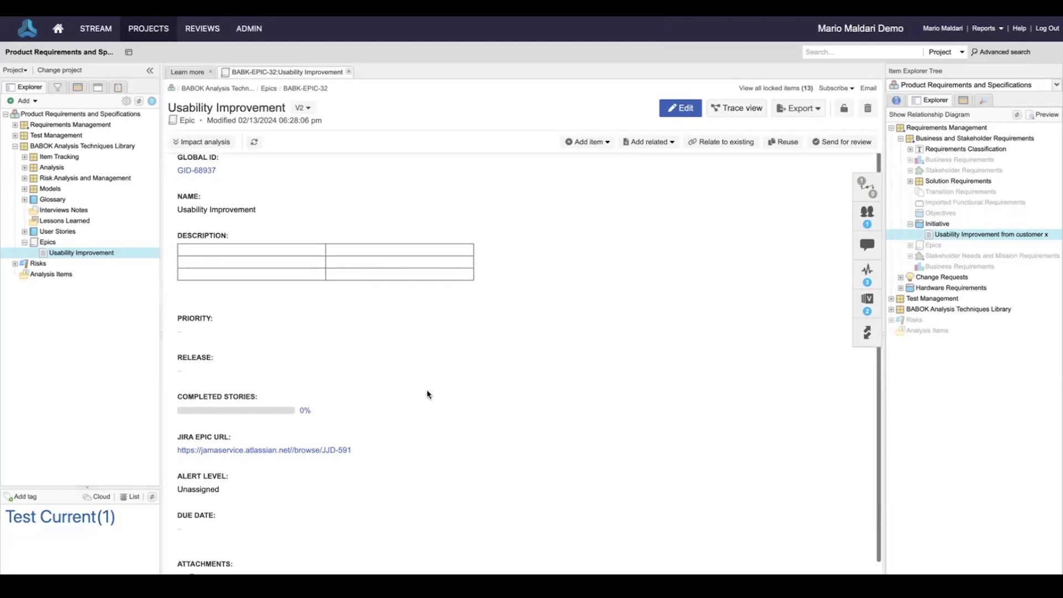
{"action": "scroll", "coordinate": [358, 370], "scroll_direction": "down", "scroll_amount": 2}
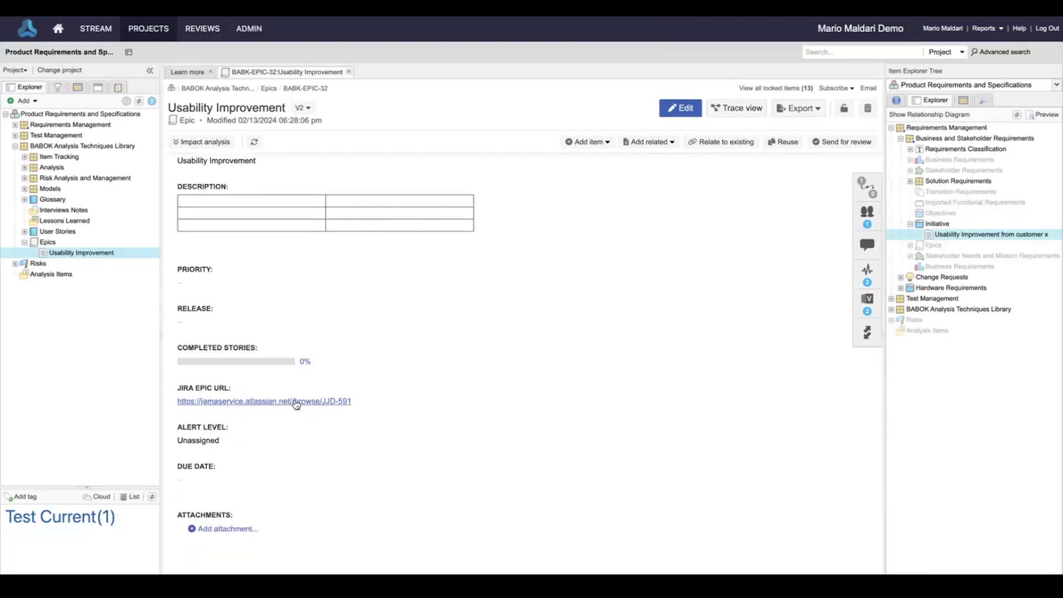
Open Jira epic JJD-591 from the JIRA Epic URL link in Jama Connect
{"action": "left_click", "coordinate": [294, 402]}
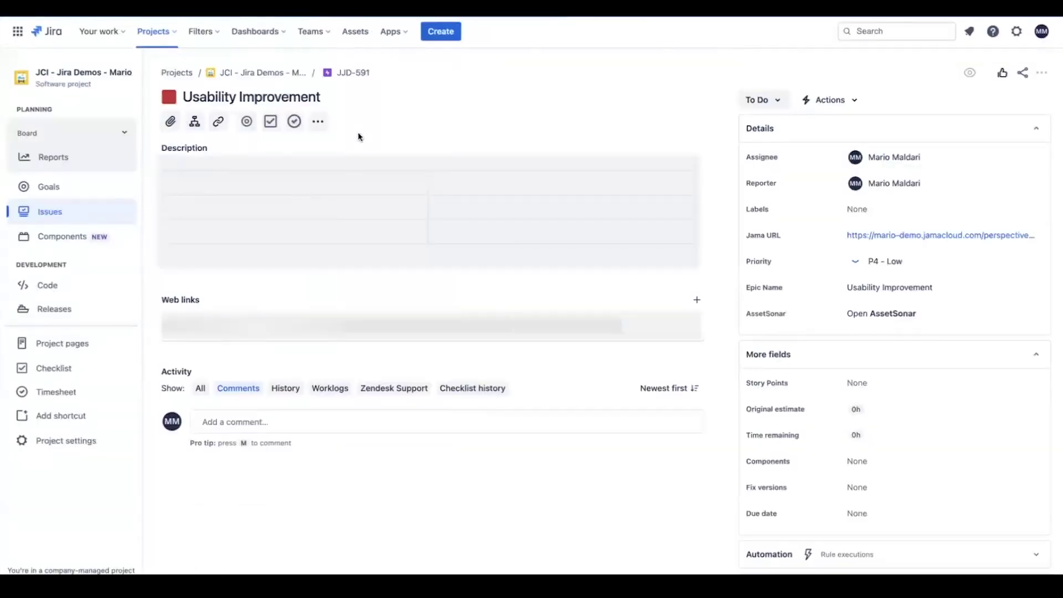